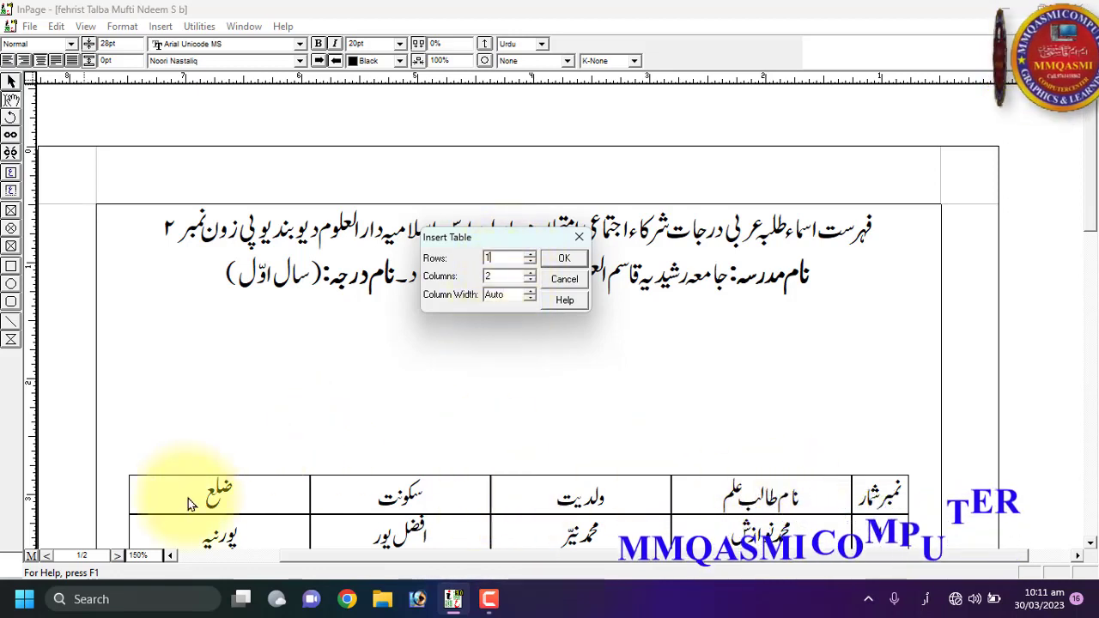
# - Insert a table with 1 row and 5 columns below the two heading lines
pyautogui.click(509, 276)
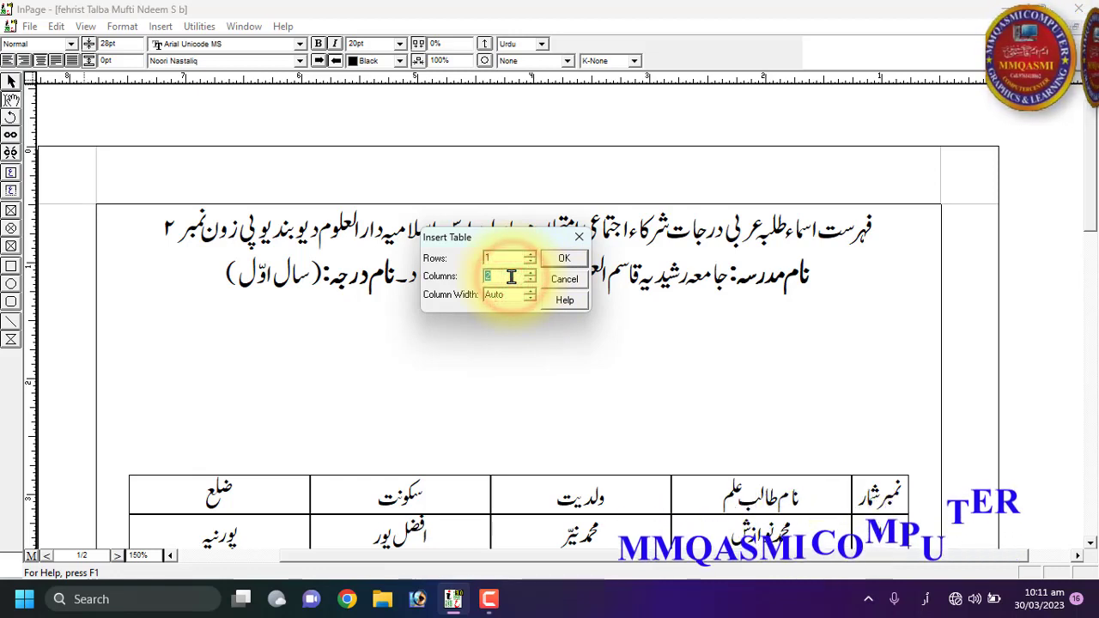
pyautogui.press('BackSpace')
pyautogui.write('5')
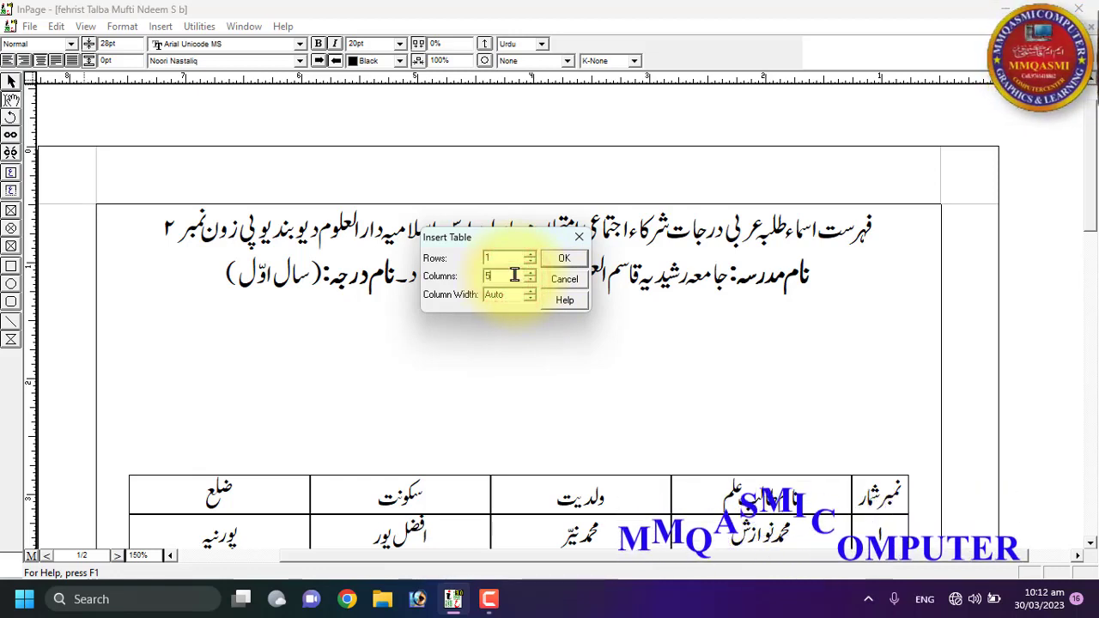
pyautogui.click(571, 262)
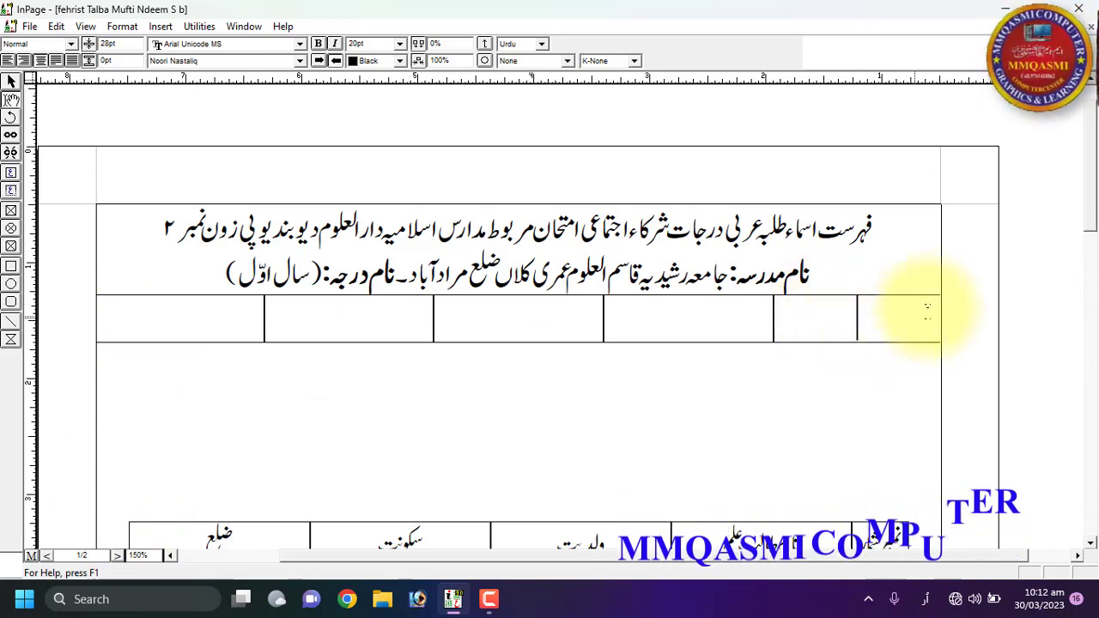
# - Indent the new table's right edge about 0.313 inch and align its column borders with those of the existing student table below
pyautogui.moveTo(913, 317); pyautogui.dragTo(904, 318)
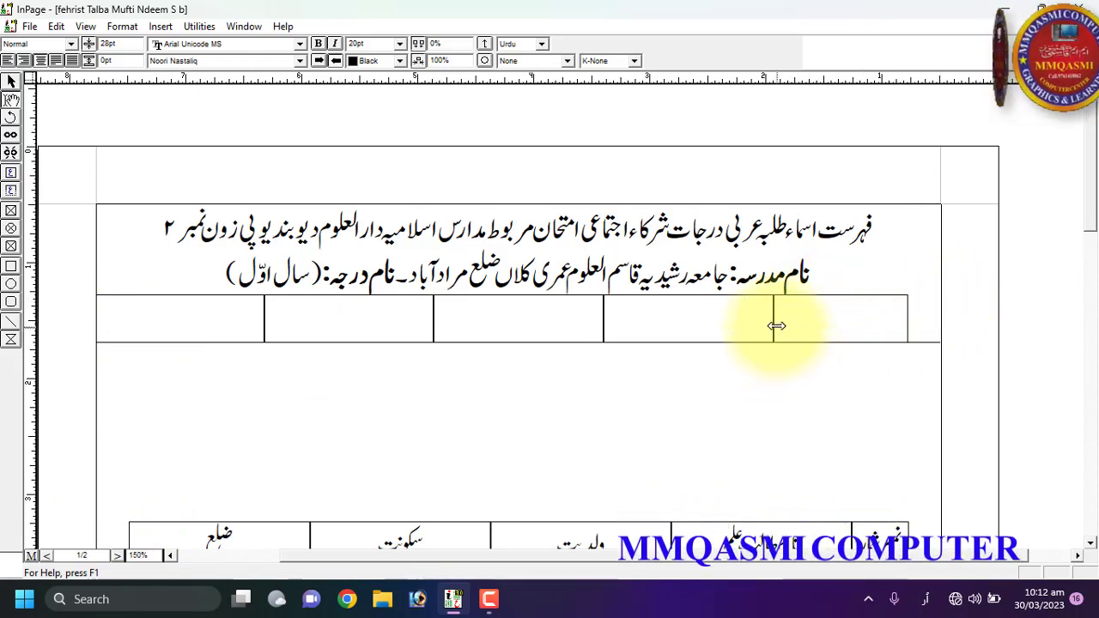
pyautogui.moveTo(777, 326); pyautogui.dragTo(853, 319)
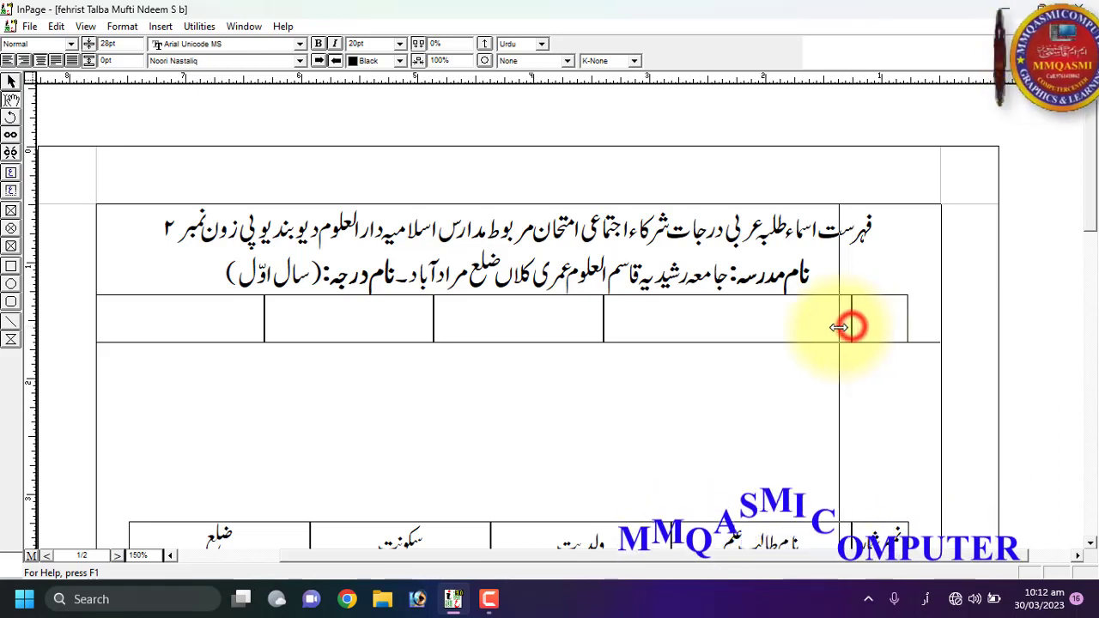
pyautogui.moveTo(839, 327); pyautogui.dragTo(849, 325)
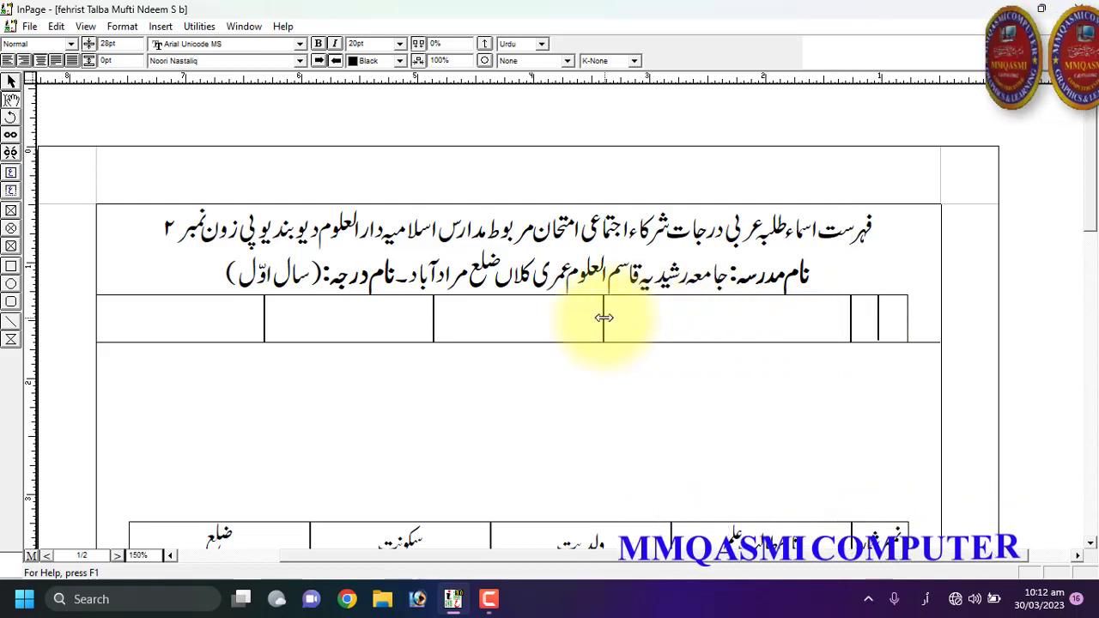
pyautogui.moveTo(604, 318); pyautogui.dragTo(672, 319)
pyautogui.moveTo(434, 320); pyautogui.dragTo(489, 328)
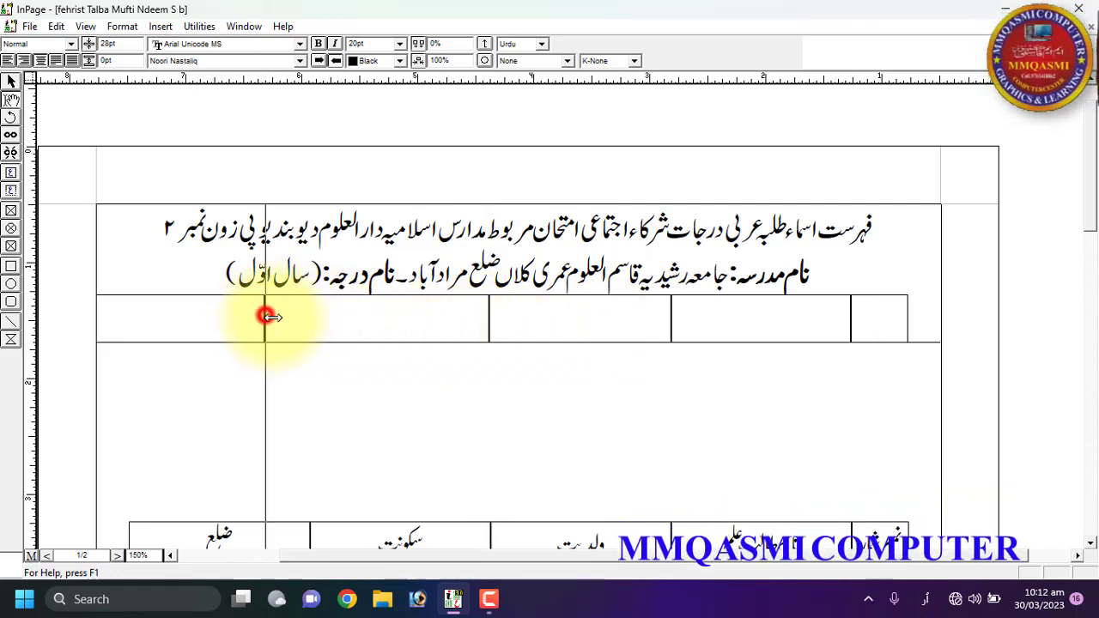
pyautogui.moveTo(268, 317); pyautogui.dragTo(310, 319)
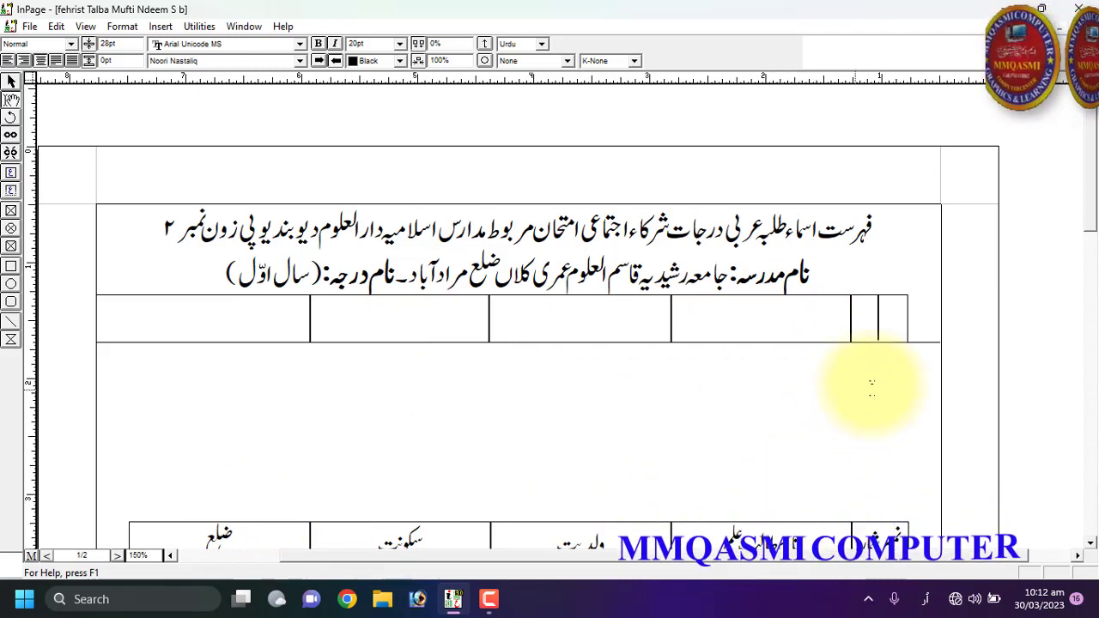
# - Set the border style of the new row's four wider cells to None
pyautogui.click(882, 308)
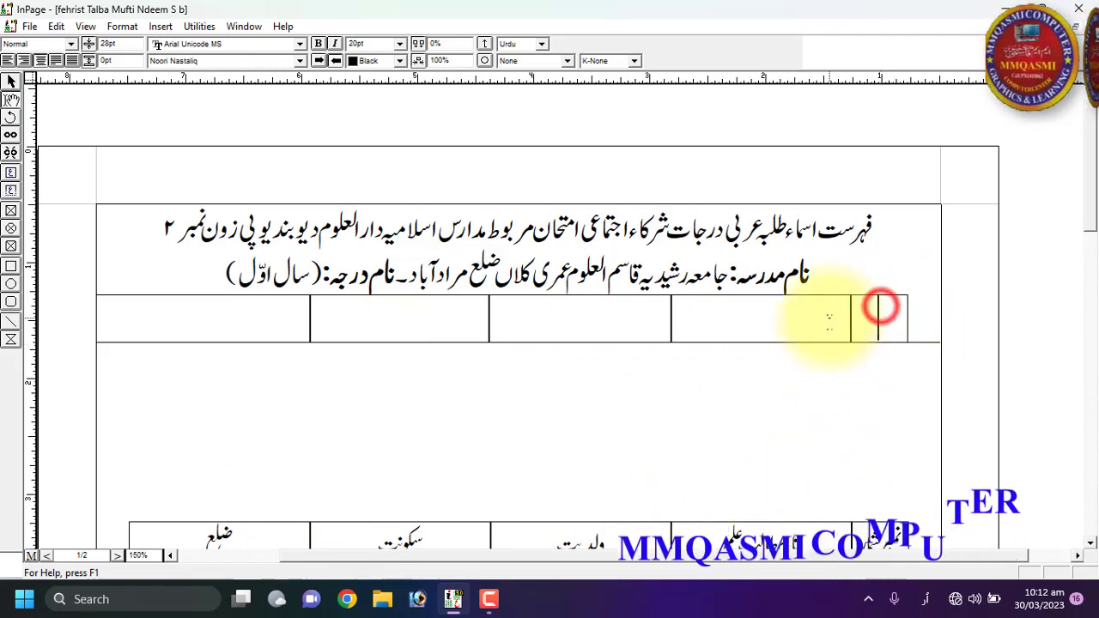
pyautogui.click(826, 320)
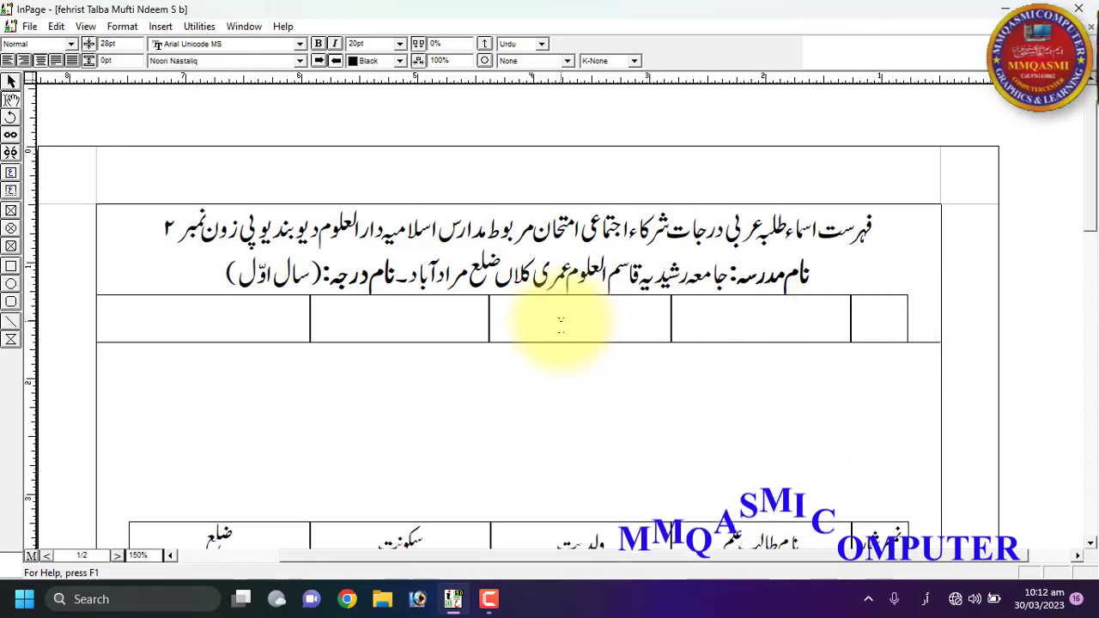
pyautogui.moveTo(835, 309); pyautogui.dragTo(150, 313)
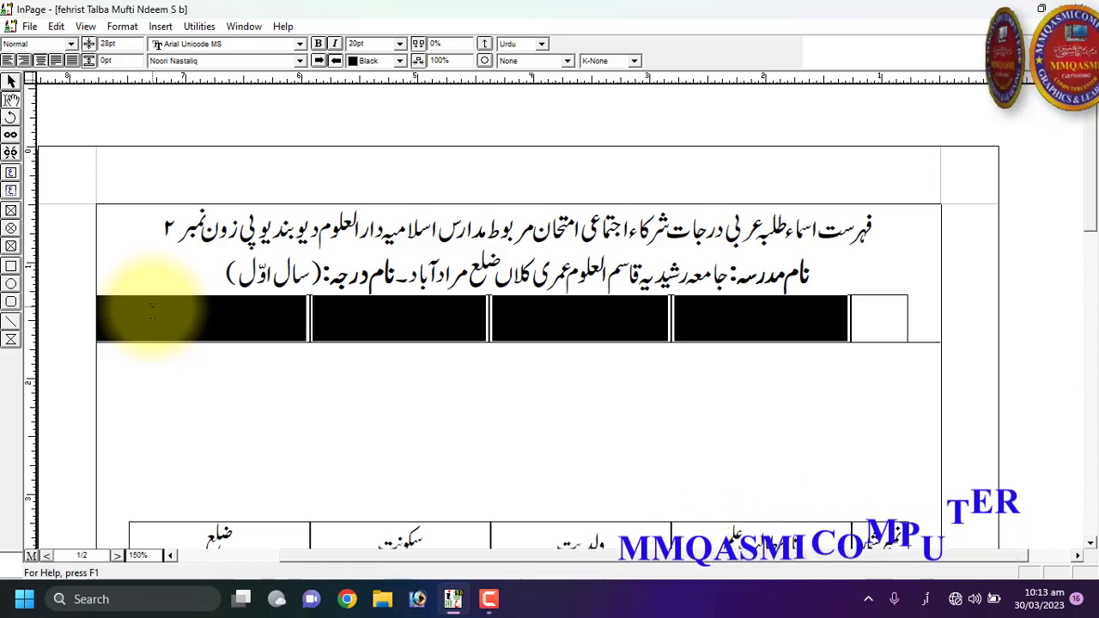
pyautogui.click(123, 26)
pyautogui.click(148, 176)
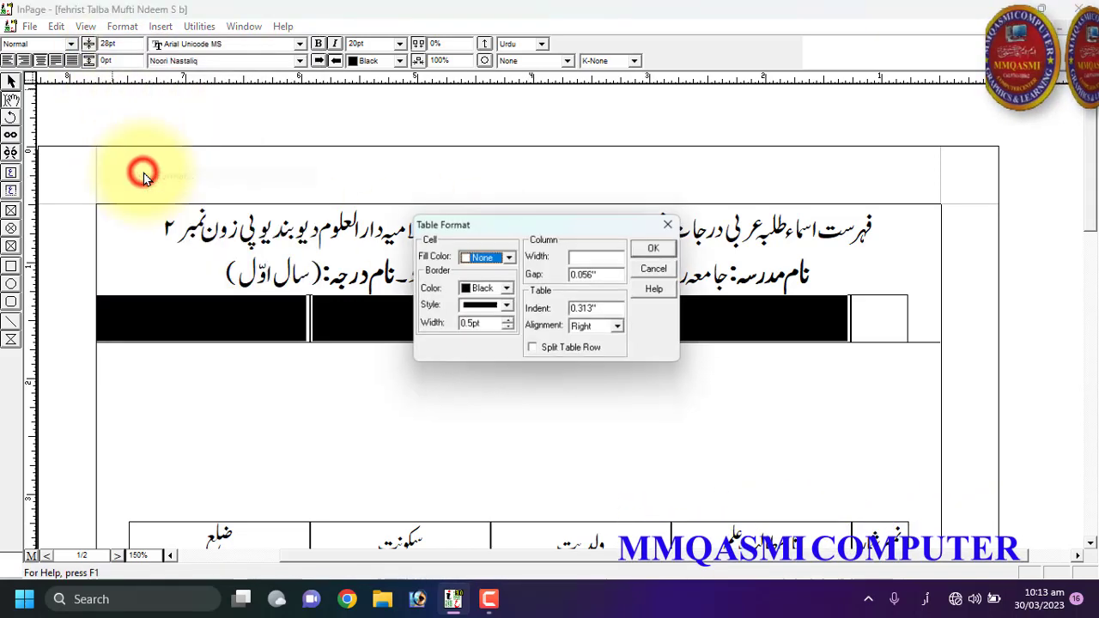
pyautogui.moveTo(575, 225); pyautogui.dragTo(586, 196)
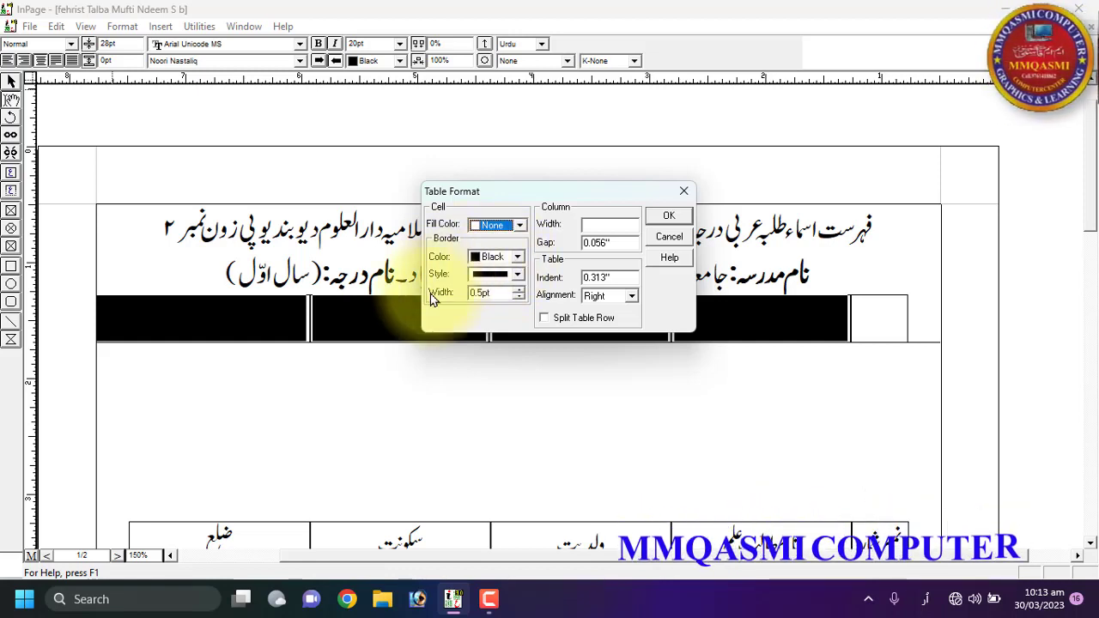
pyautogui.click(518, 275)
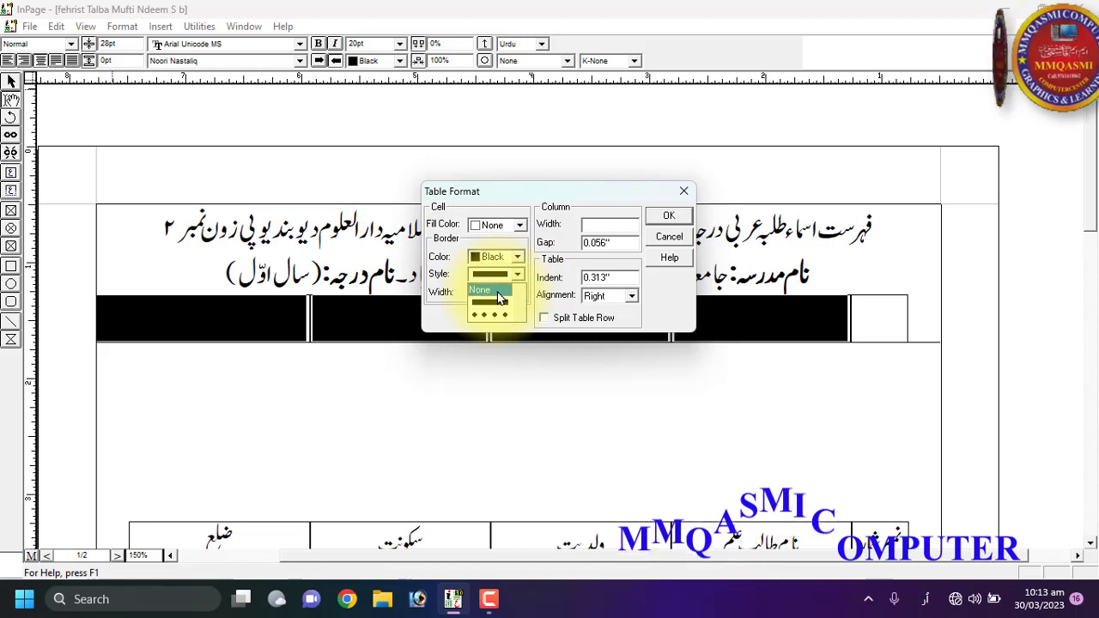
pyautogui.click(486, 288)
pyautogui.click(662, 221)
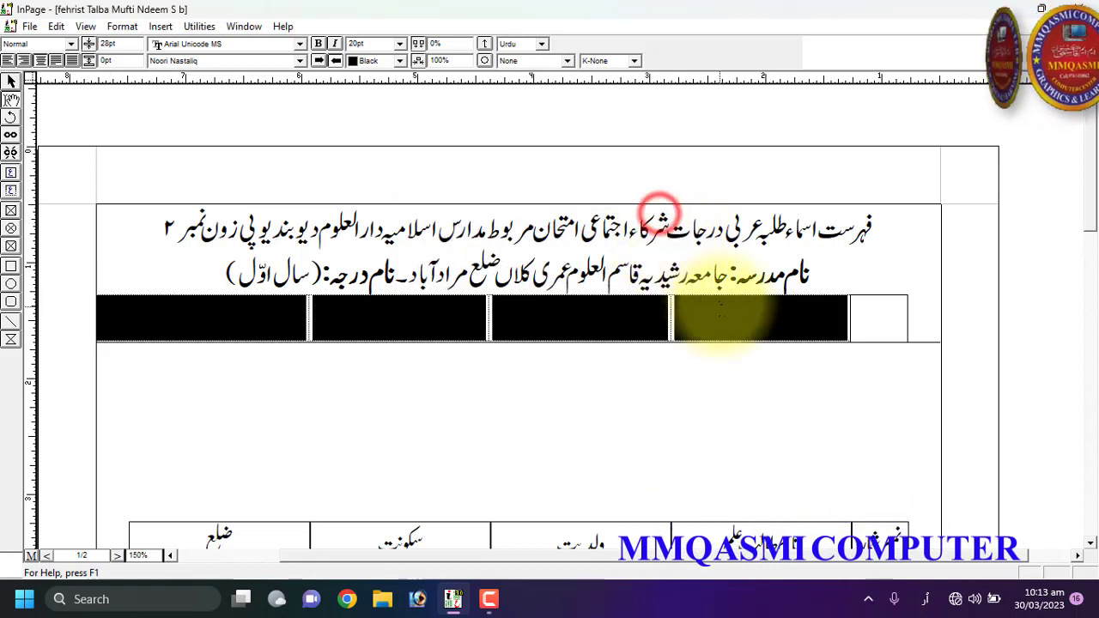
pyautogui.click(719, 304)
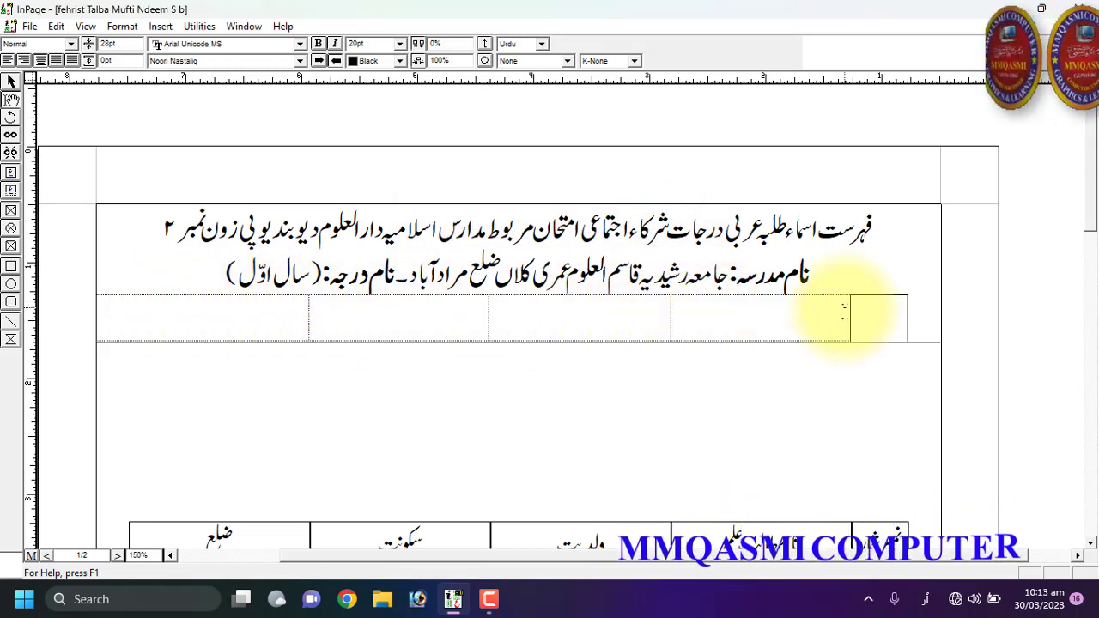
# - Give all five cells of the new row a solid black border 1 pt wide
pyautogui.click(871, 311)
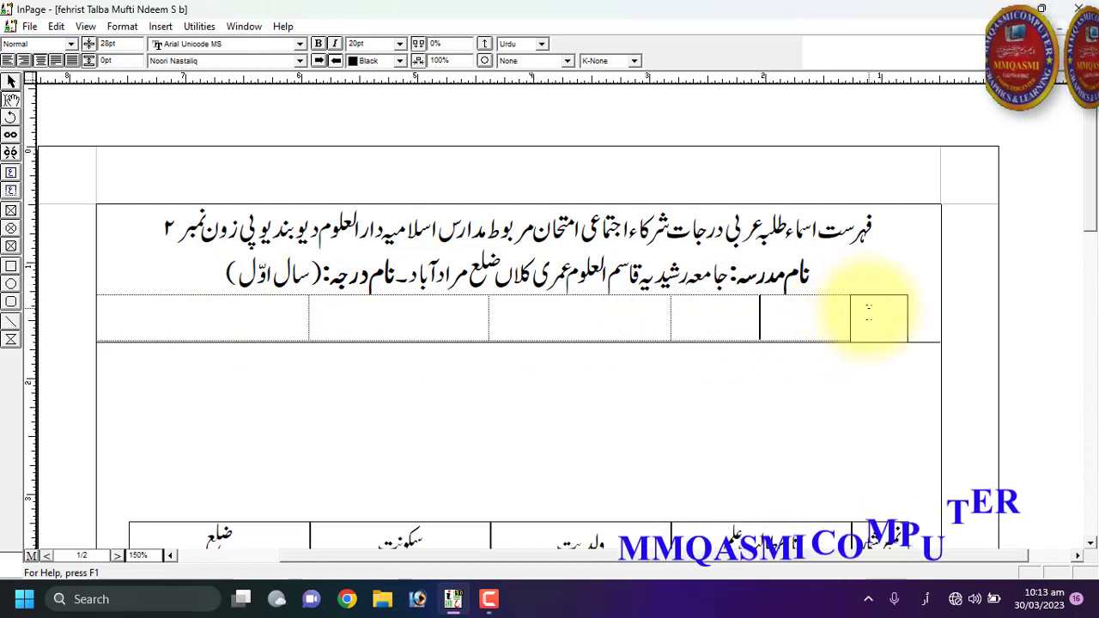
pyautogui.moveTo(870, 308); pyautogui.dragTo(174, 302)
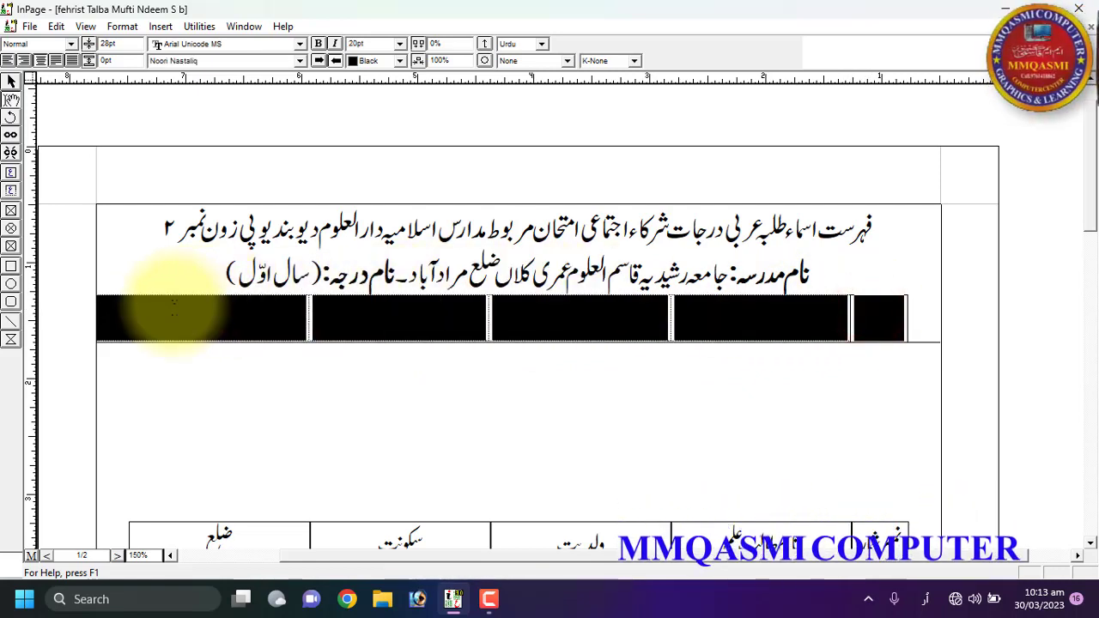
pyautogui.click(122, 26)
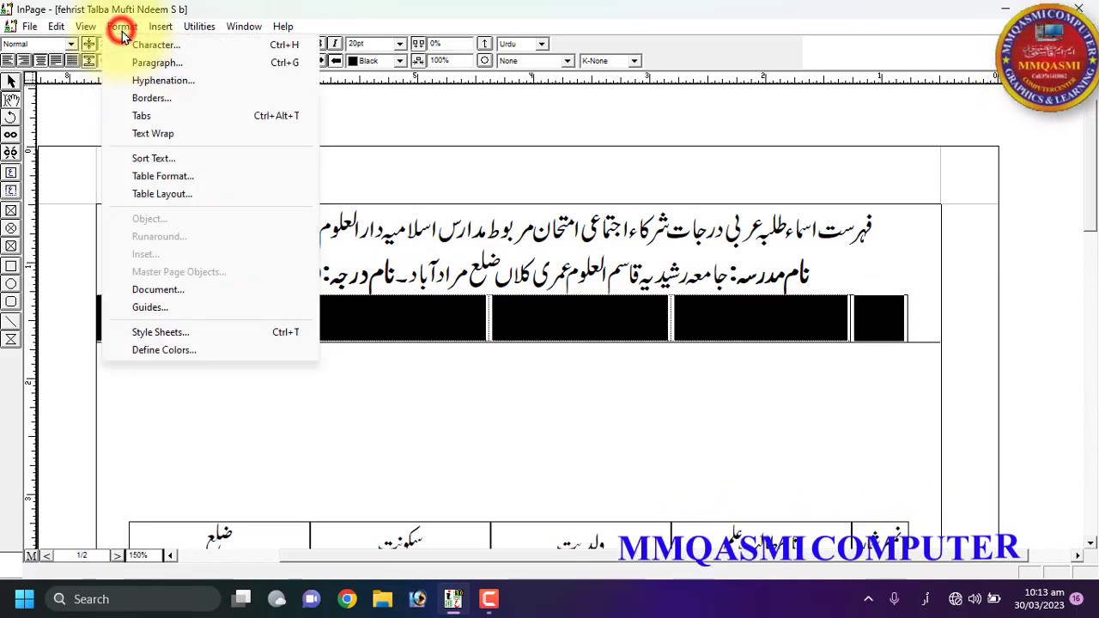
pyautogui.click(162, 176)
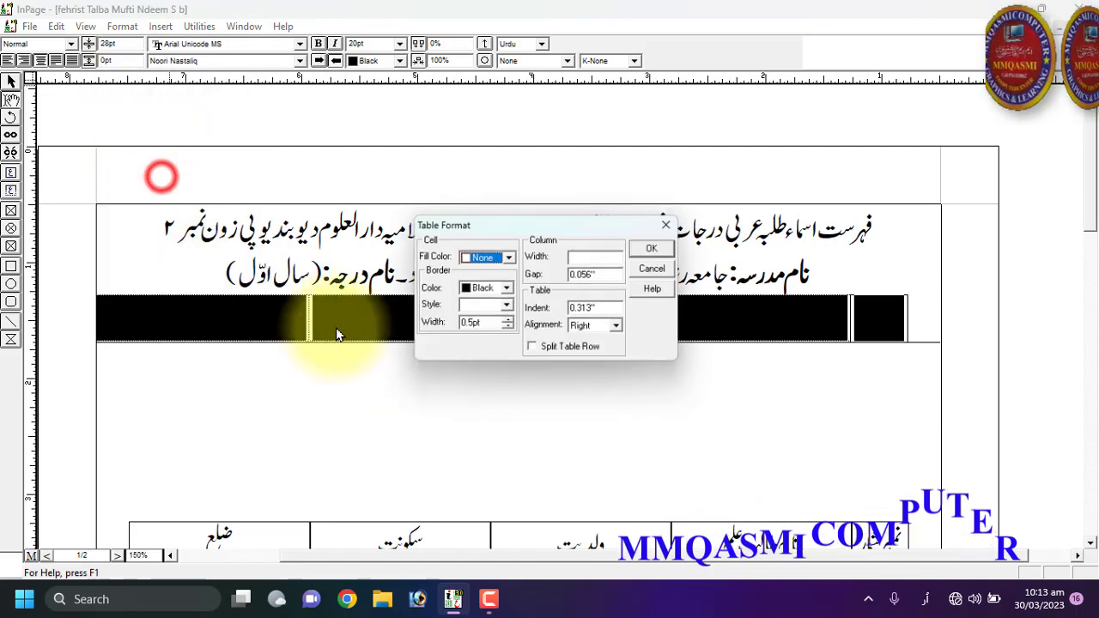
pyautogui.click(510, 309)
pyautogui.click(482, 333)
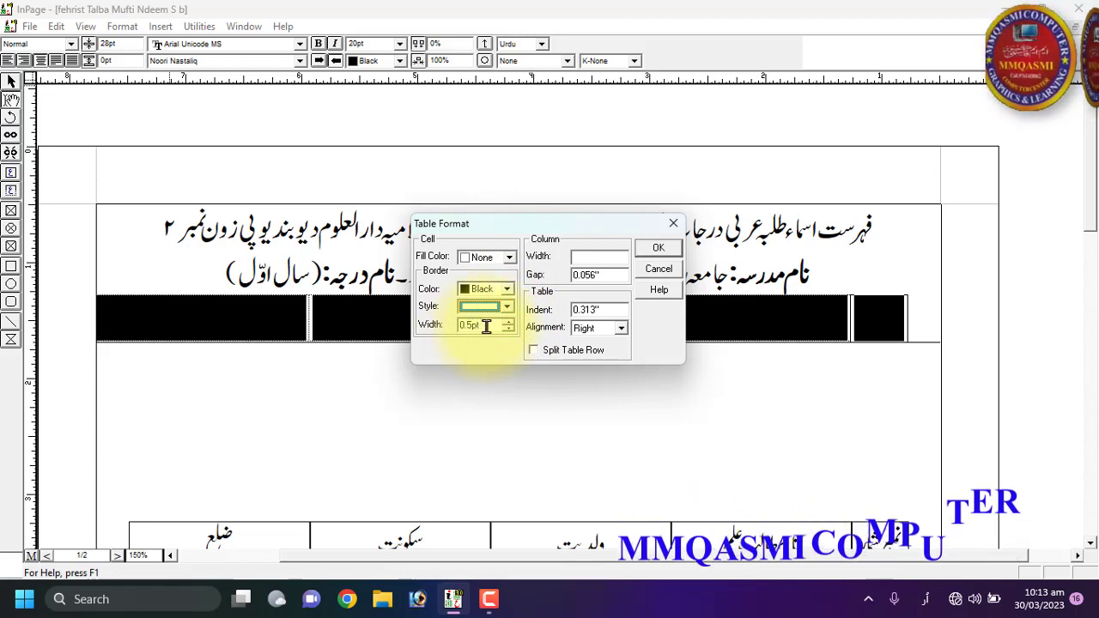
pyautogui.write('1')
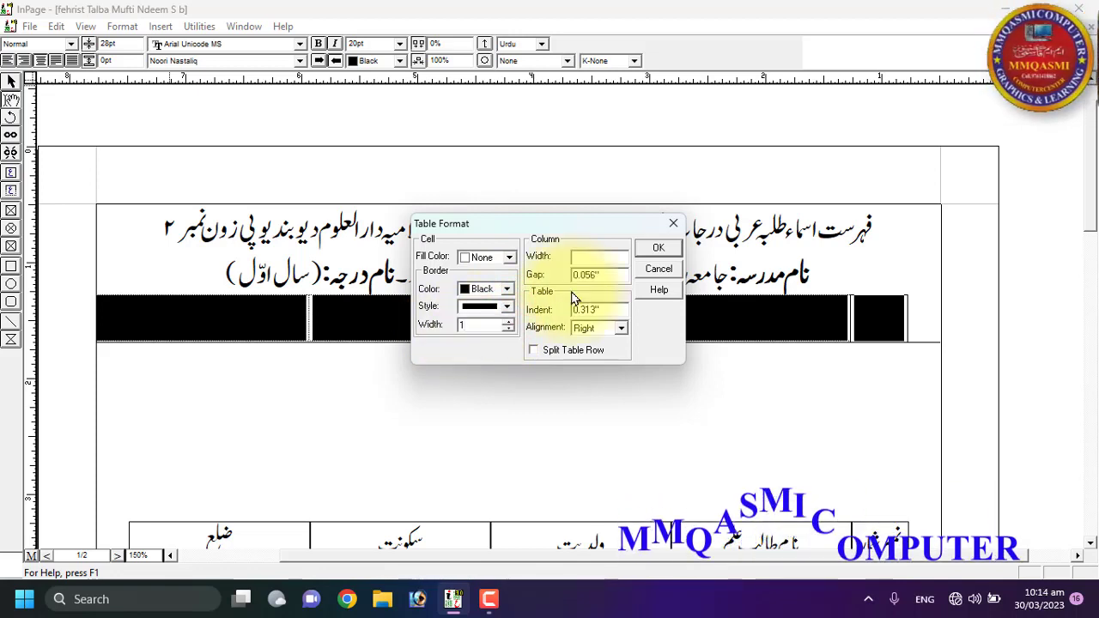
pyautogui.press('Return')
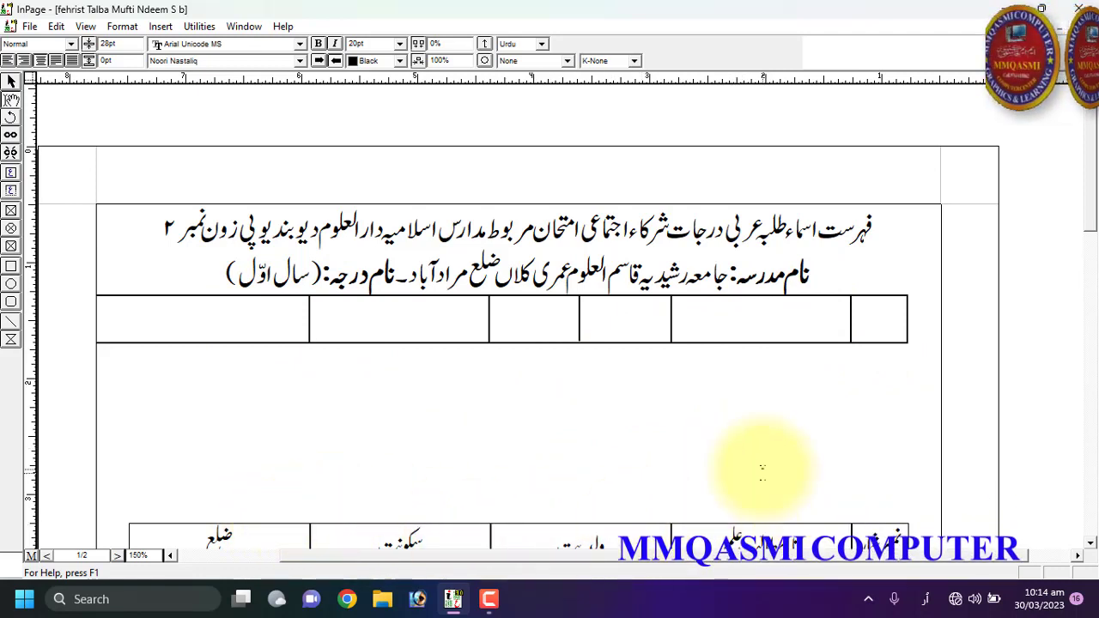
# - Set the column width of the new table's four wider columns to 1.5 inches
pyautogui.moveTo(836, 316); pyautogui.dragTo(140, 315)
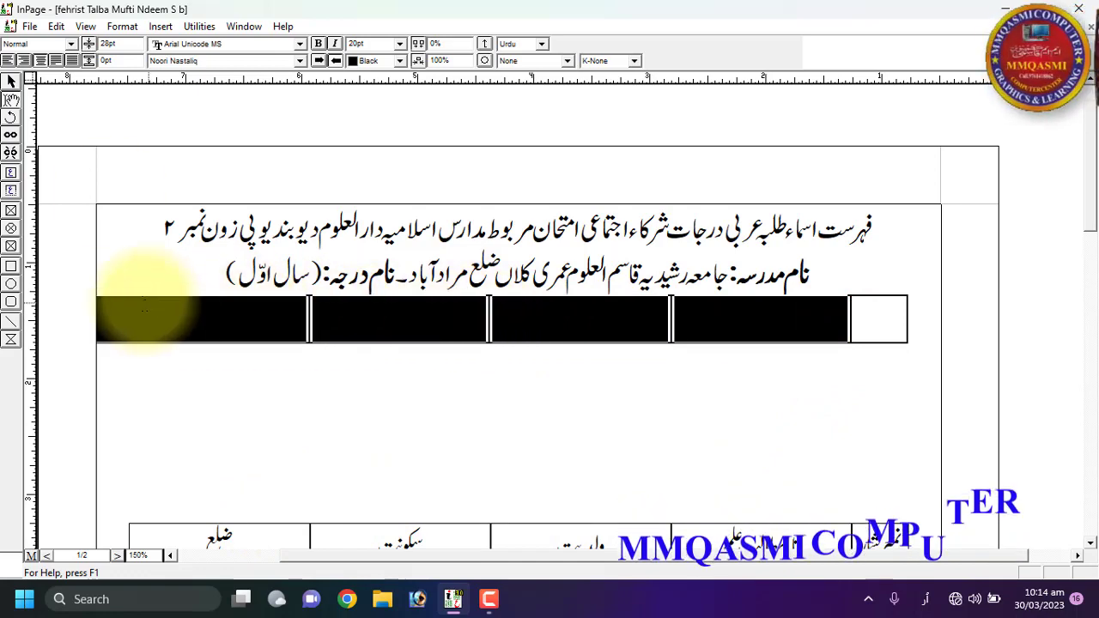
pyautogui.click(121, 26)
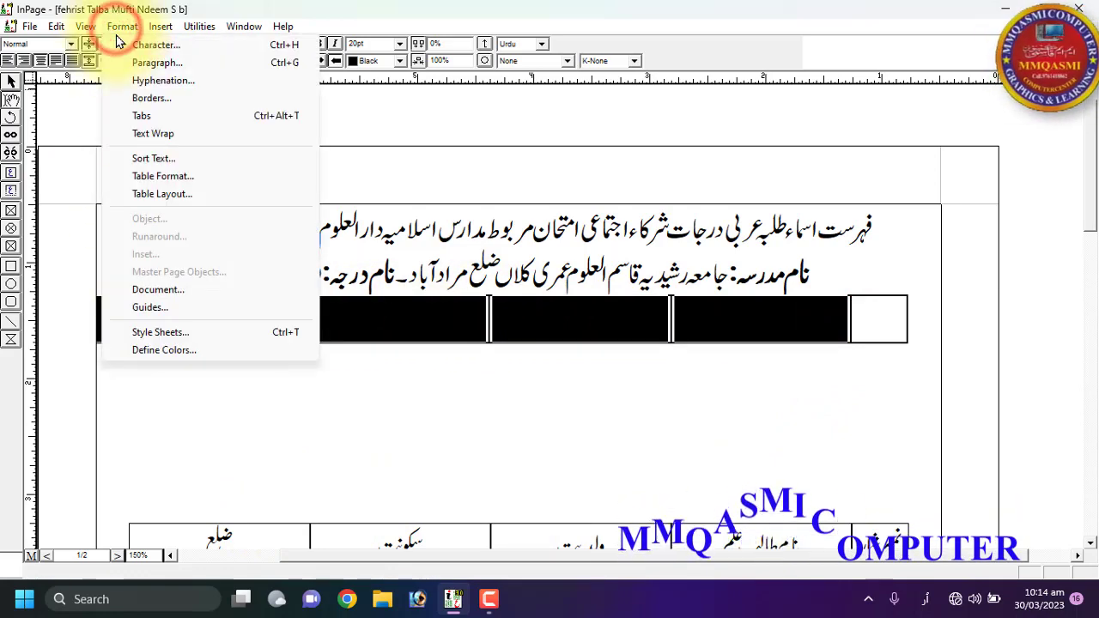
pyautogui.click(157, 177)
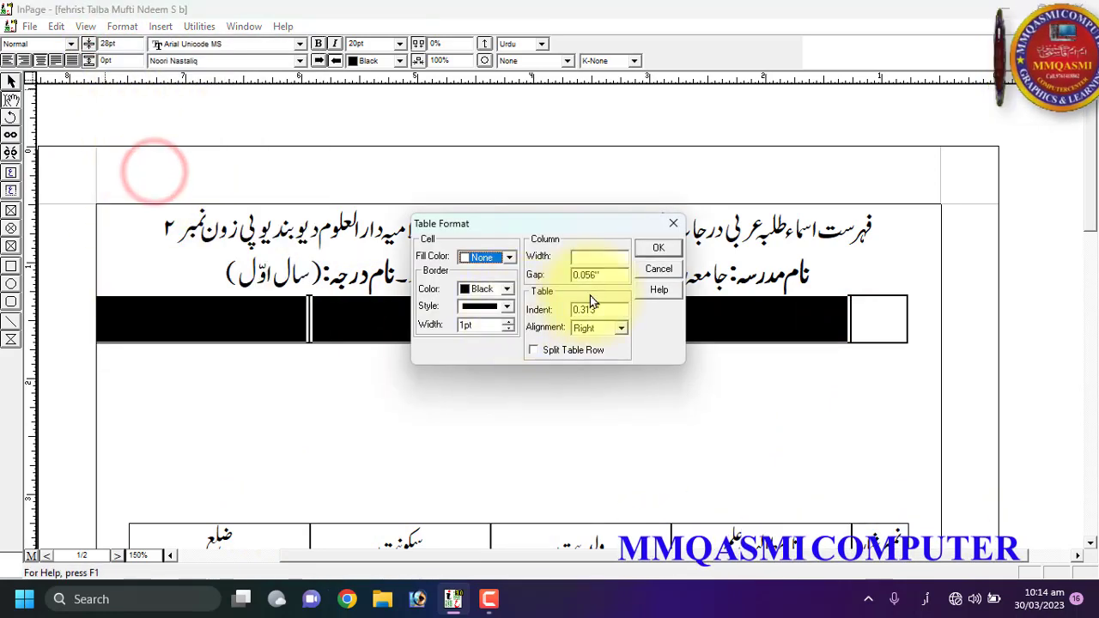
pyautogui.click(596, 261)
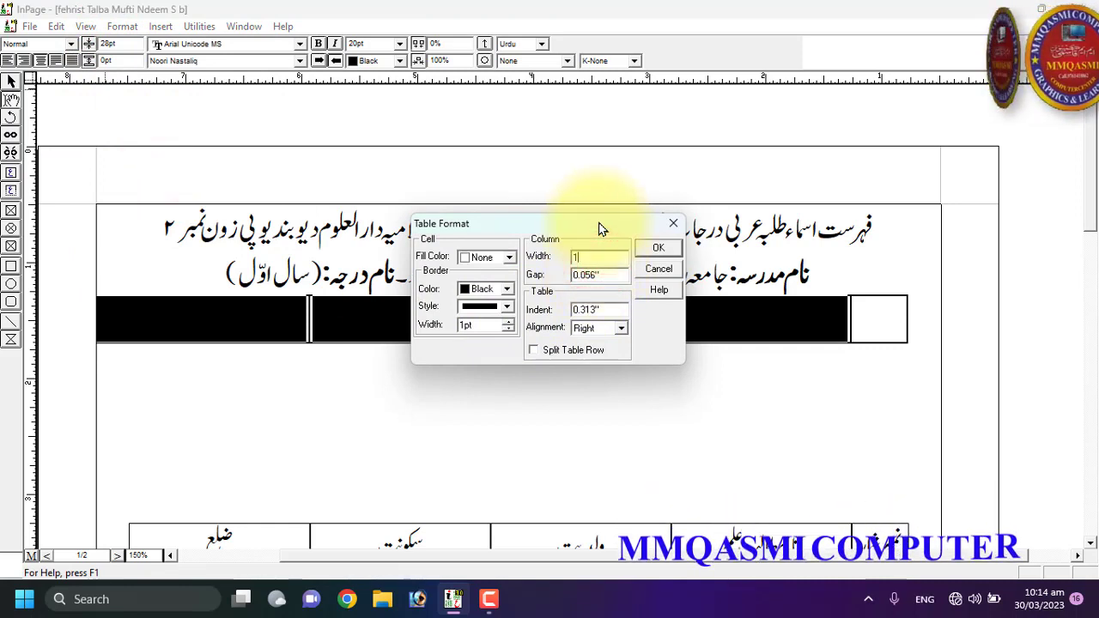
pyautogui.write('1.5')
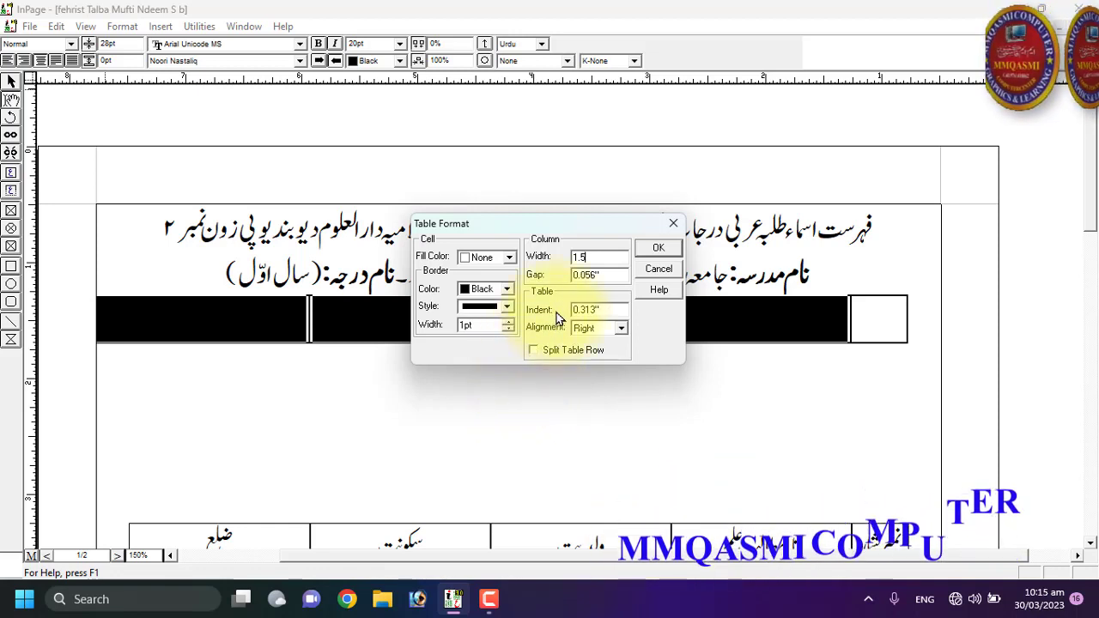
pyautogui.click(668, 251)
pyautogui.click(761, 316)
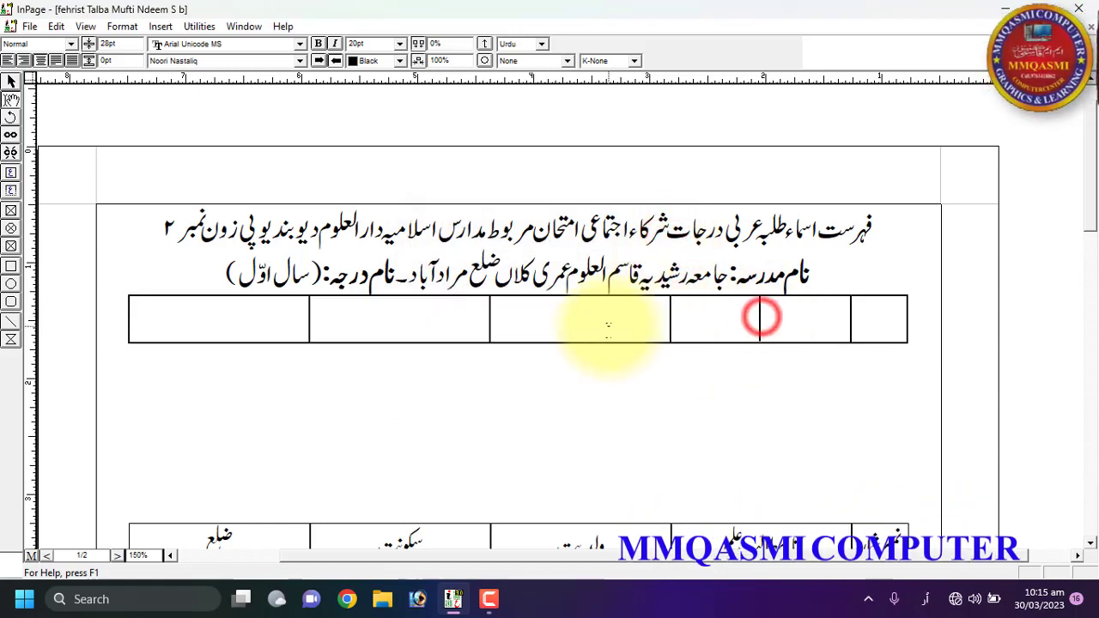
pyautogui.click(608, 324)
pyautogui.click(432, 318)
pyautogui.click(263, 319)
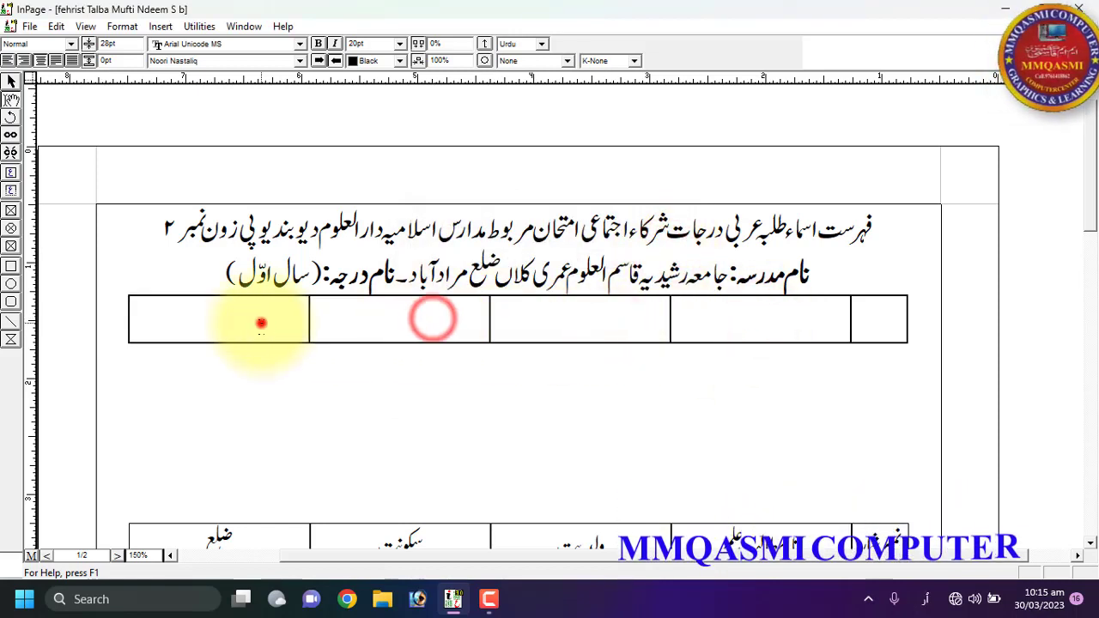
pyautogui.click(762, 311)
pyautogui.click(367, 311)
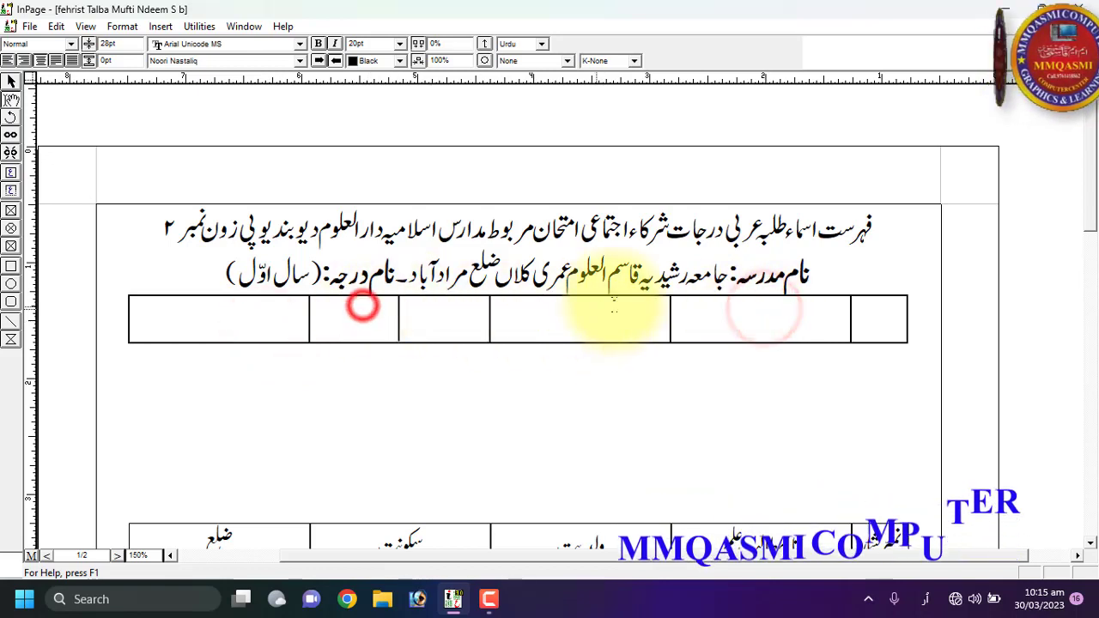
pyautogui.click(766, 309)
pyautogui.click(282, 313)
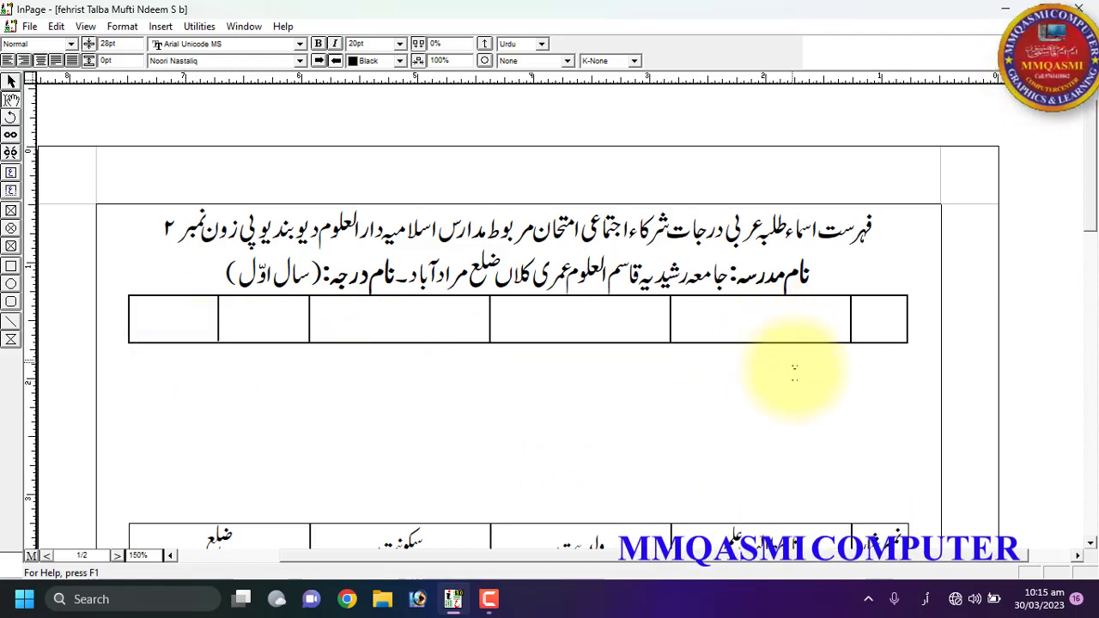
# - Set the table indent of the new five-cell row to 0 and its table alignment to Centered
pyautogui.moveTo(893, 313); pyautogui.dragTo(159, 314)
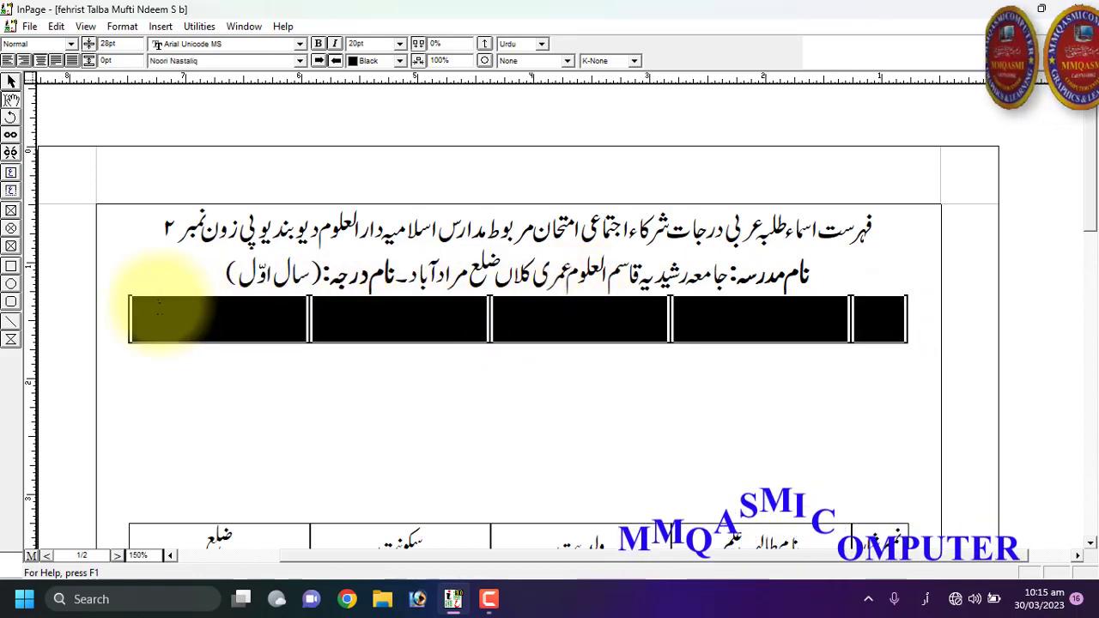
pyautogui.moveTo(159, 310); pyautogui.dragTo(182, 313)
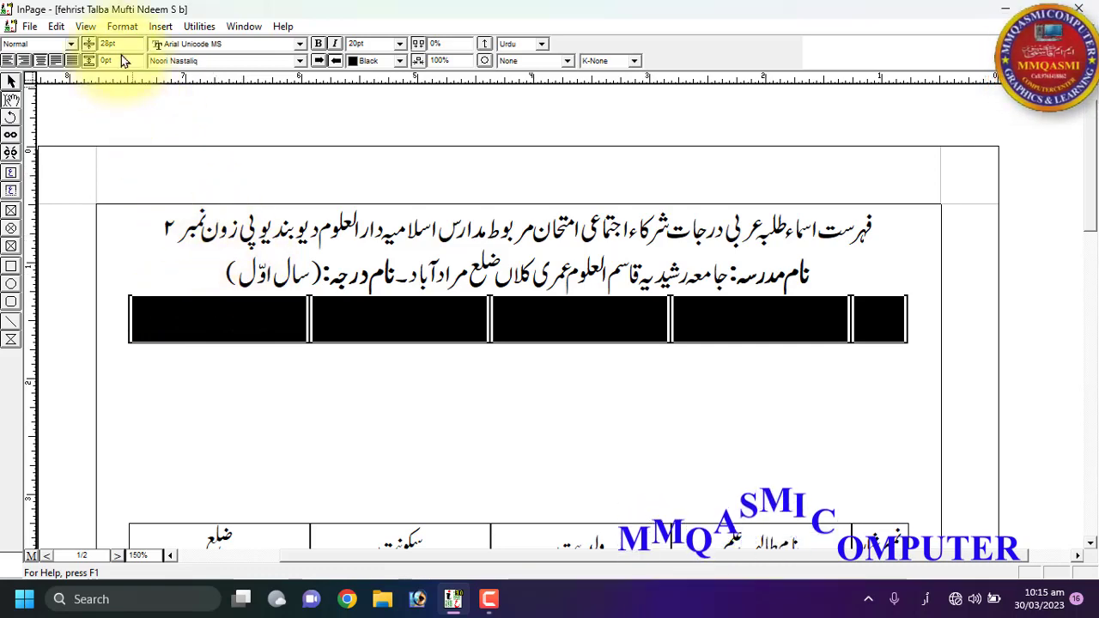
pyautogui.click(124, 27)
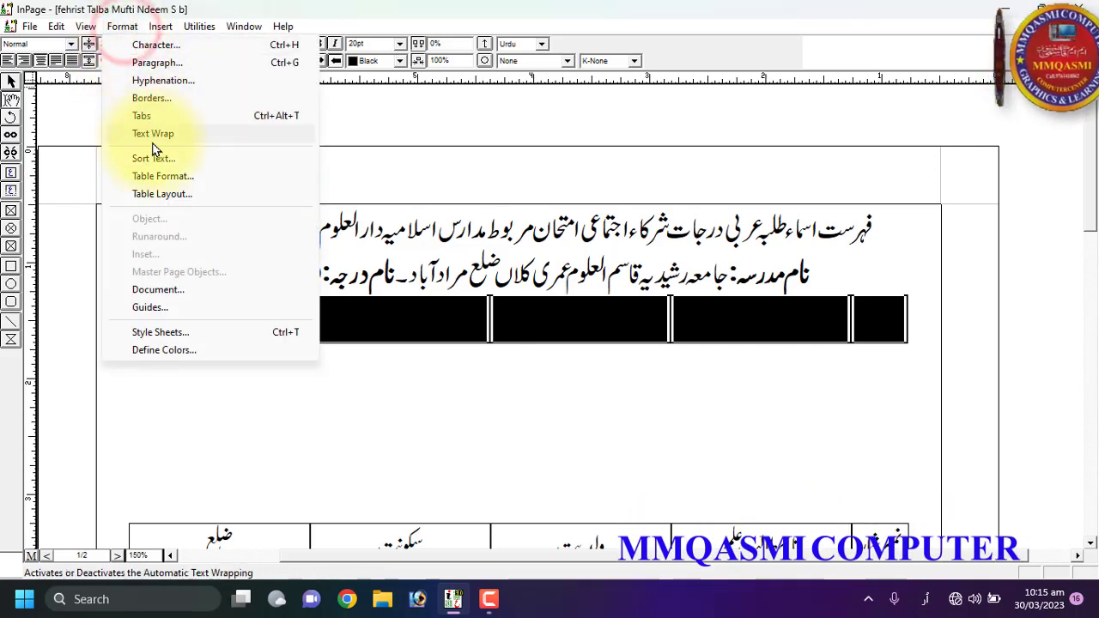
pyautogui.click(161, 176)
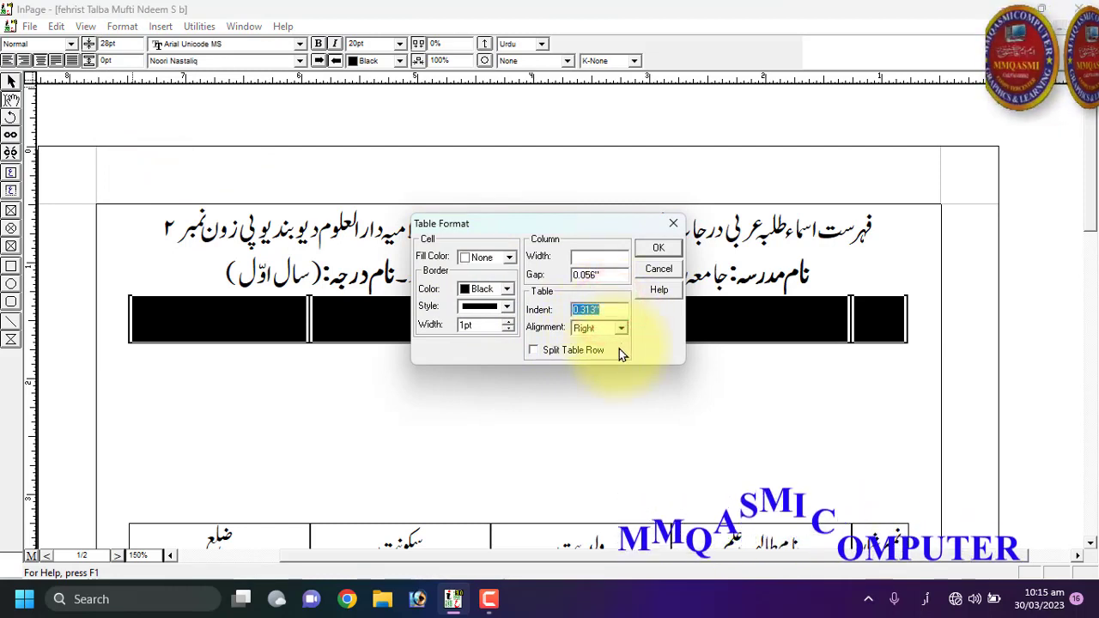
pyautogui.write('0')
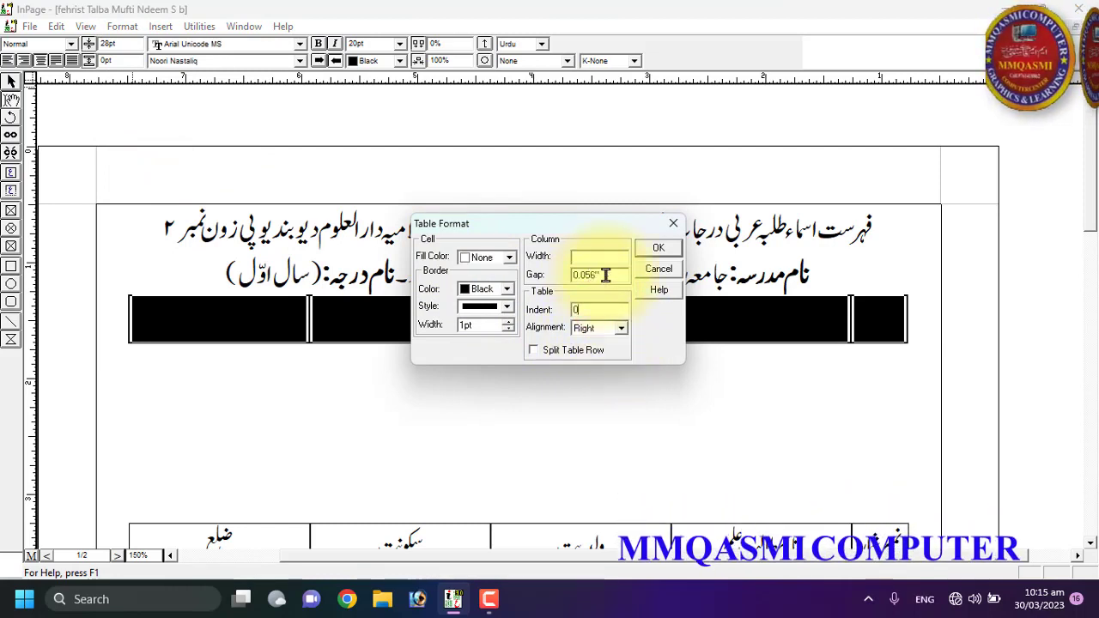
pyautogui.moveTo(613, 273); pyautogui.dragTo(585, 273)
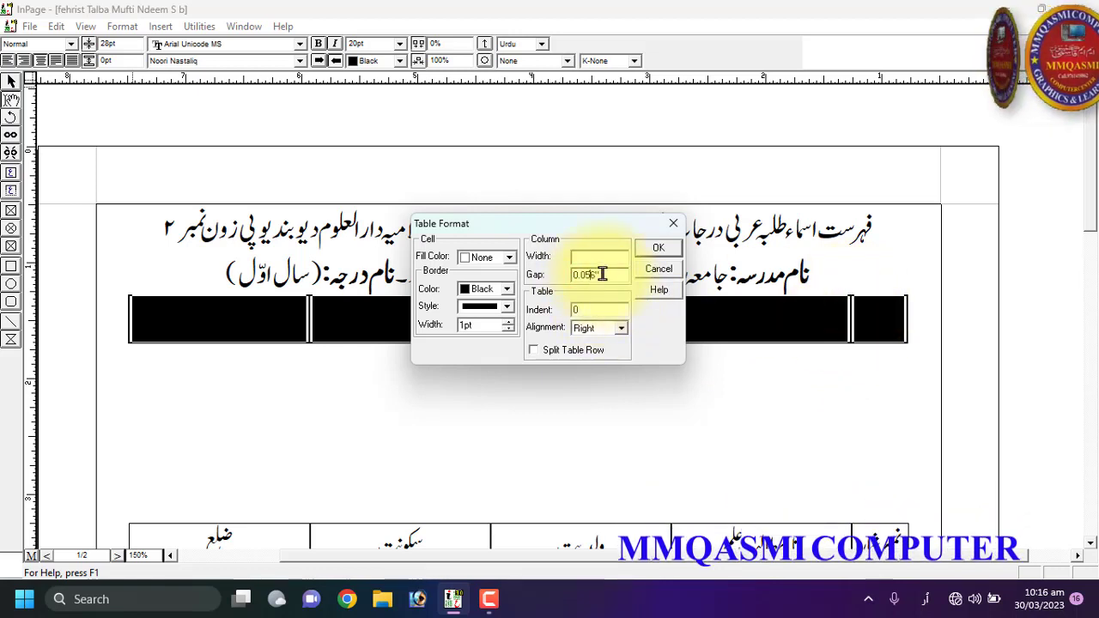
pyautogui.click(602, 310)
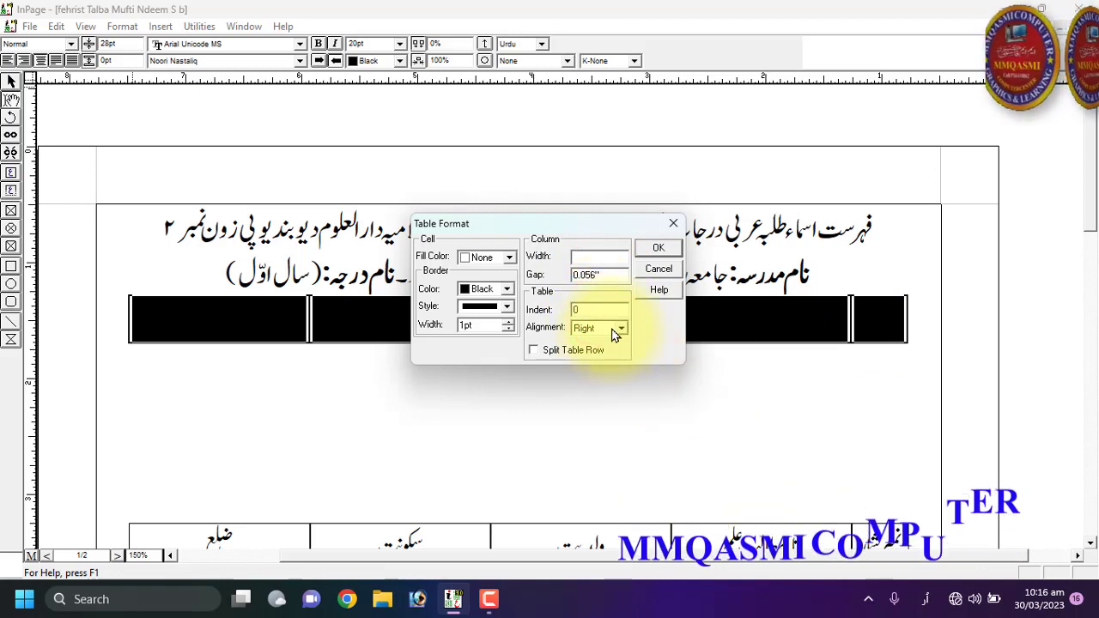
pyautogui.click(613, 333)
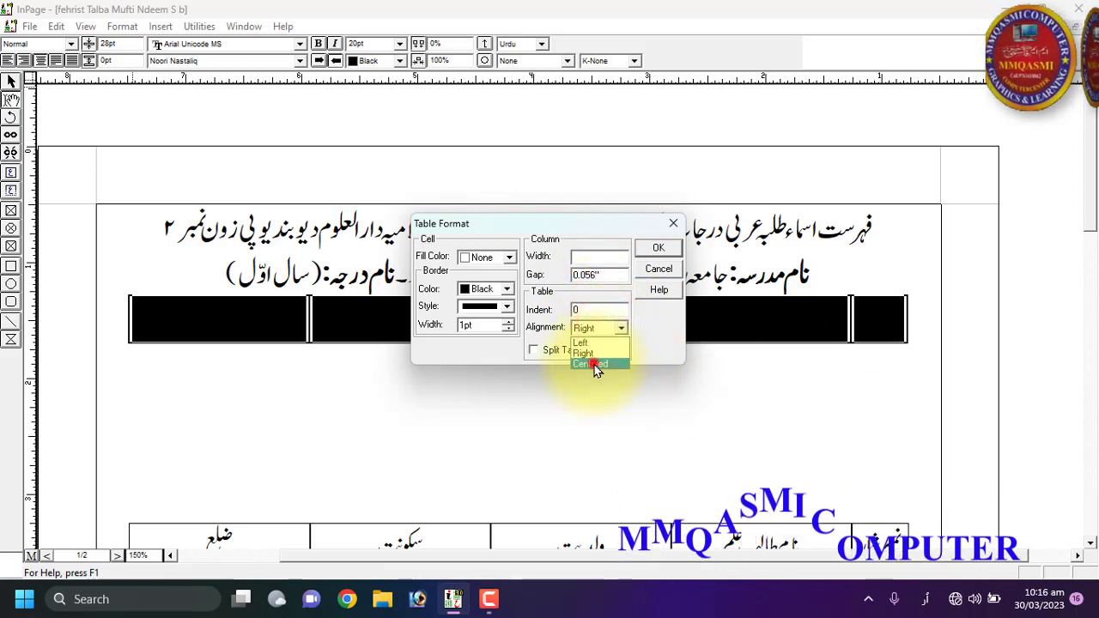
pyautogui.click(596, 364)
pyautogui.click(661, 249)
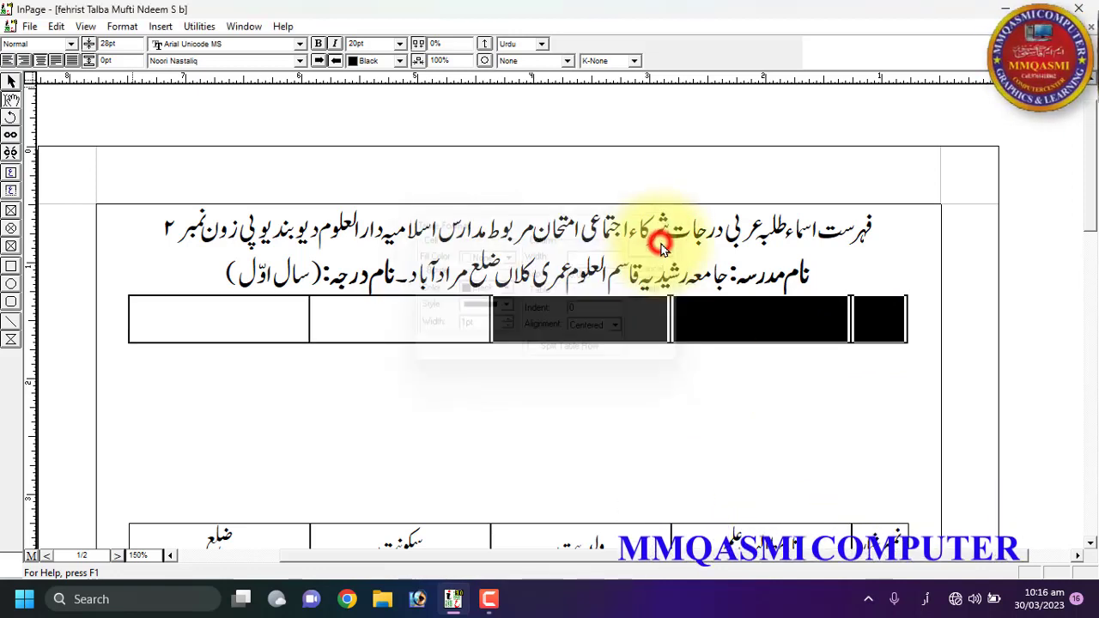
pyautogui.click(433, 321)
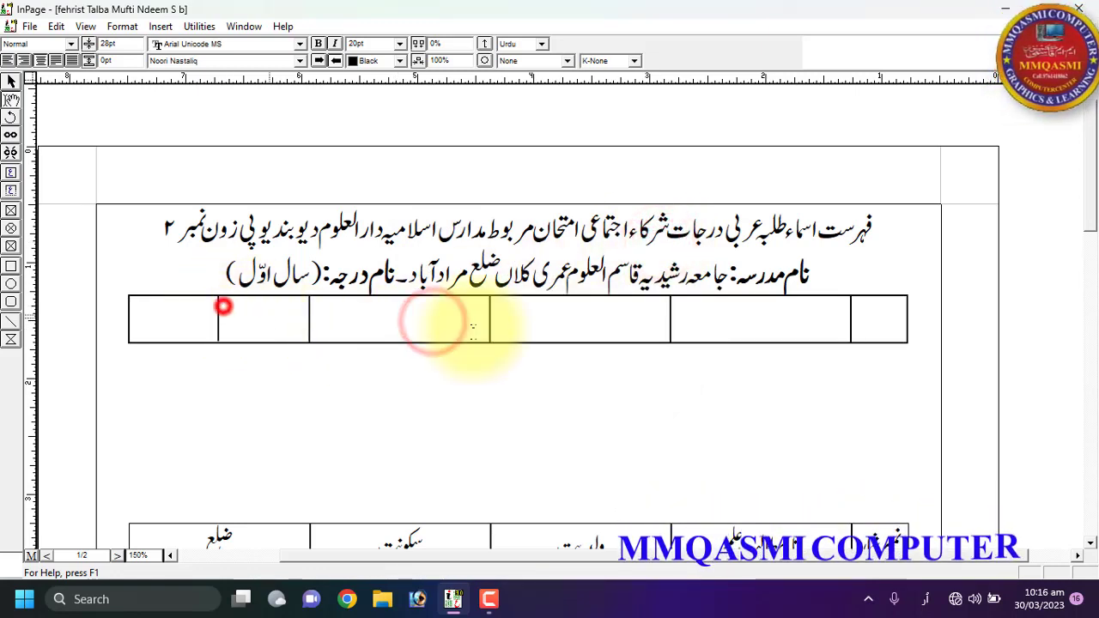